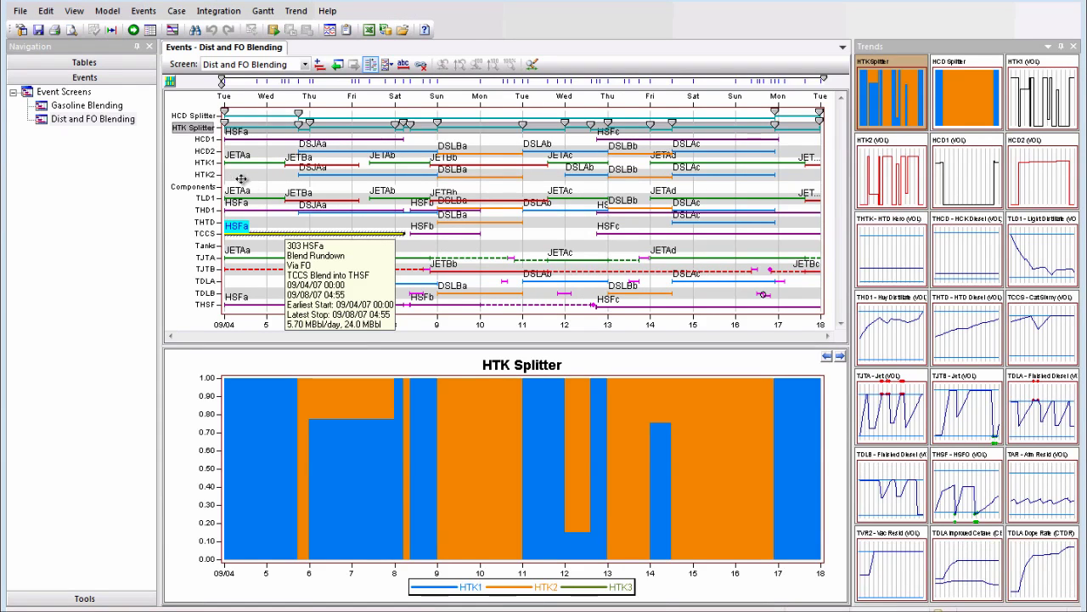
- Mark component HTK2 as a rundown component in the Components list
left_click(106, 12)
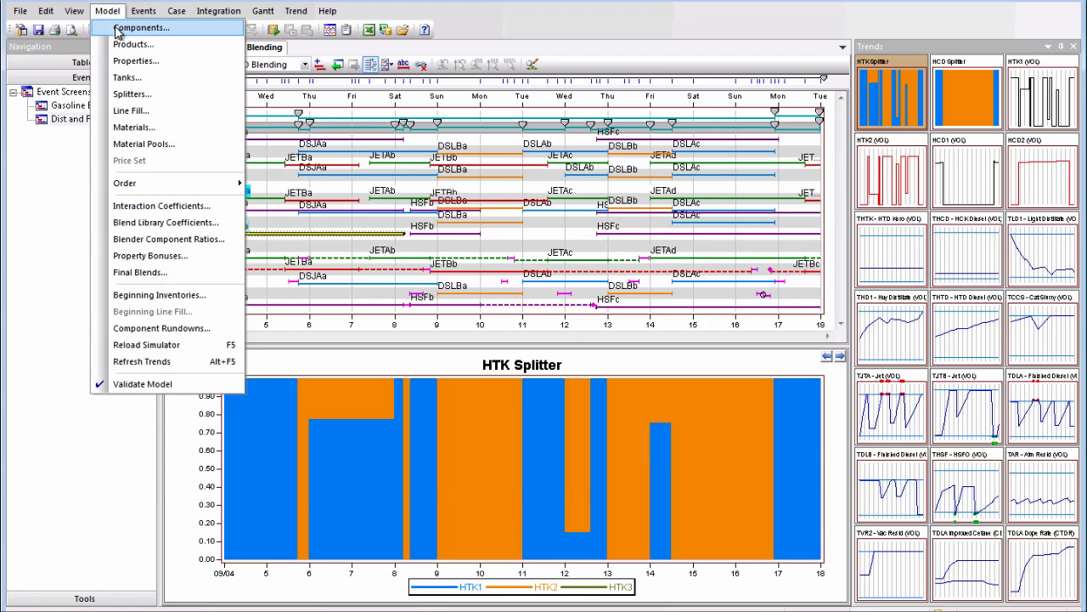
left_click(117, 32)
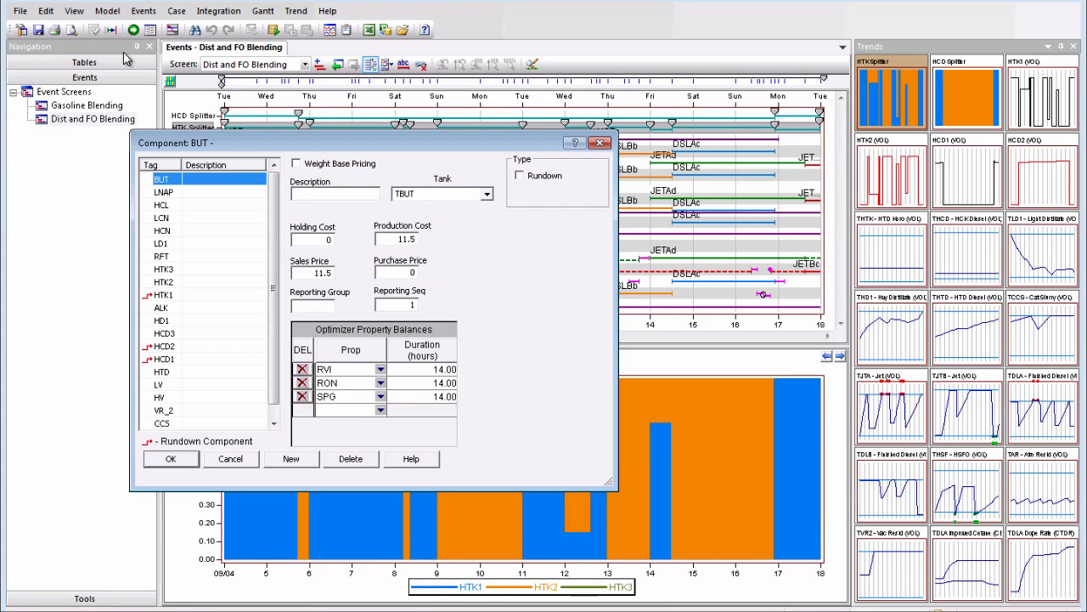
left_click(161, 283)
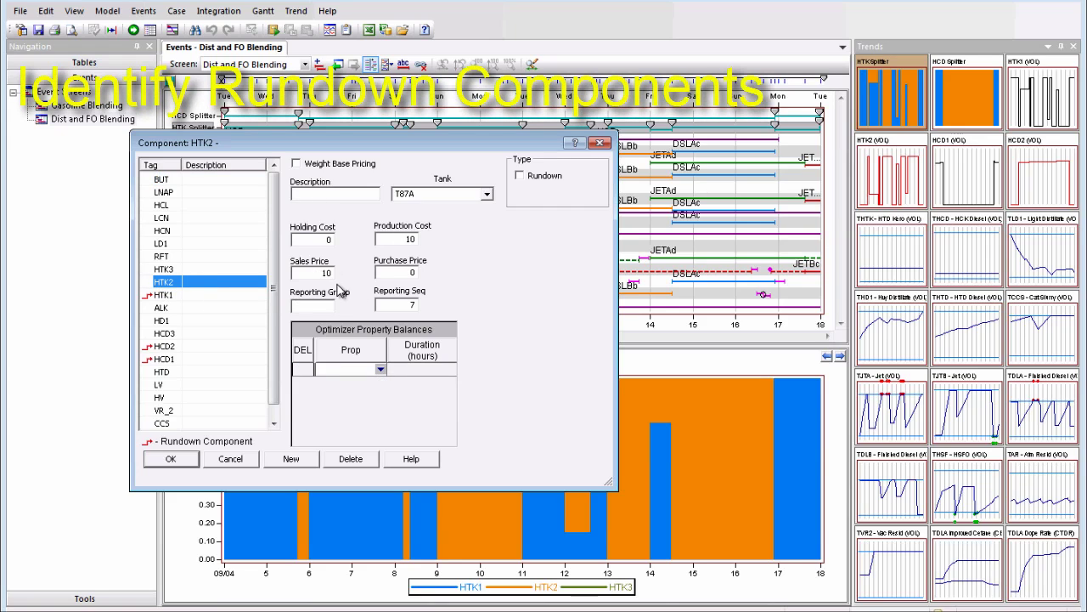
left_click(520, 177)
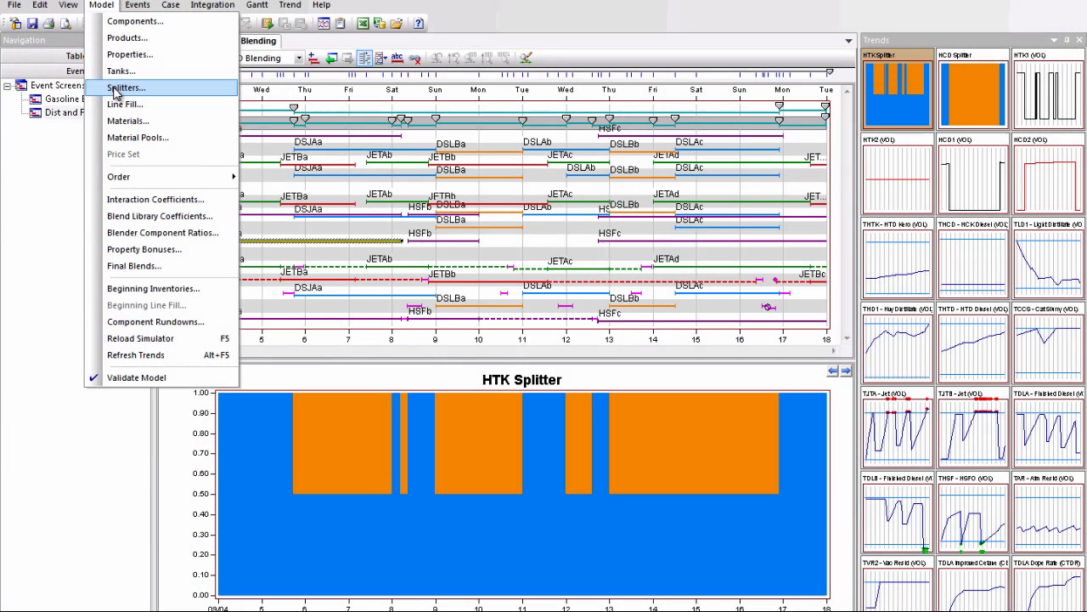
- Add HTK2 as a product of the MHTK splitter
left_click(119, 88)
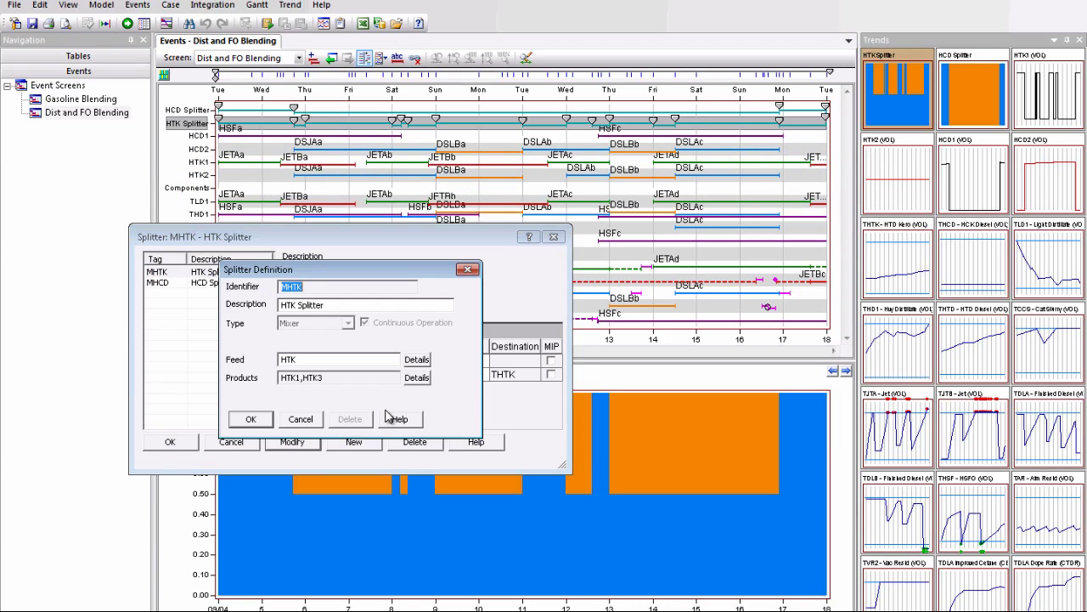
left_click(426, 382)
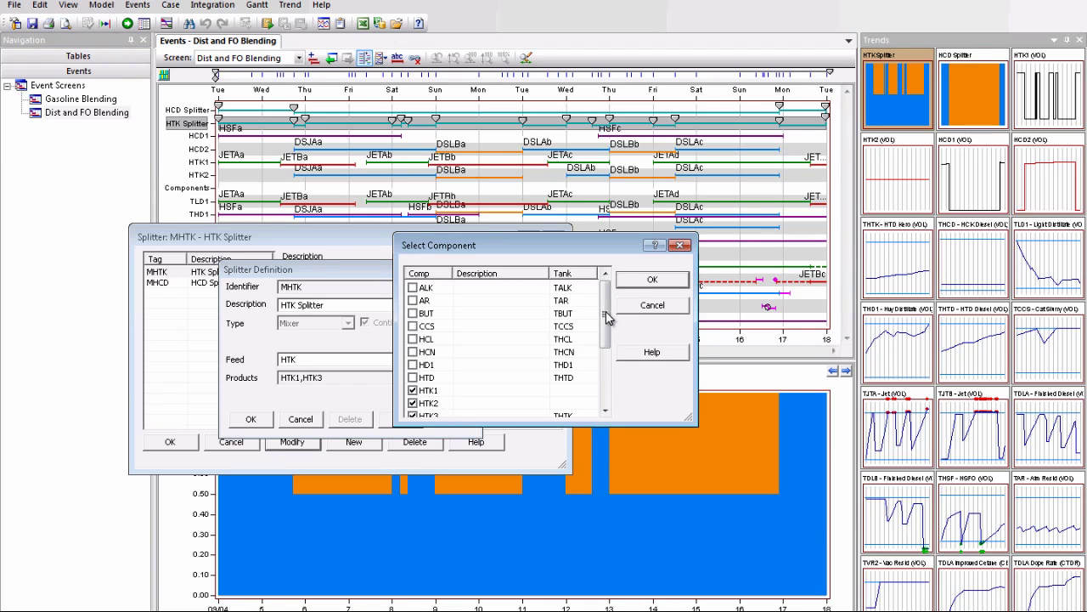
left_click(637, 282)
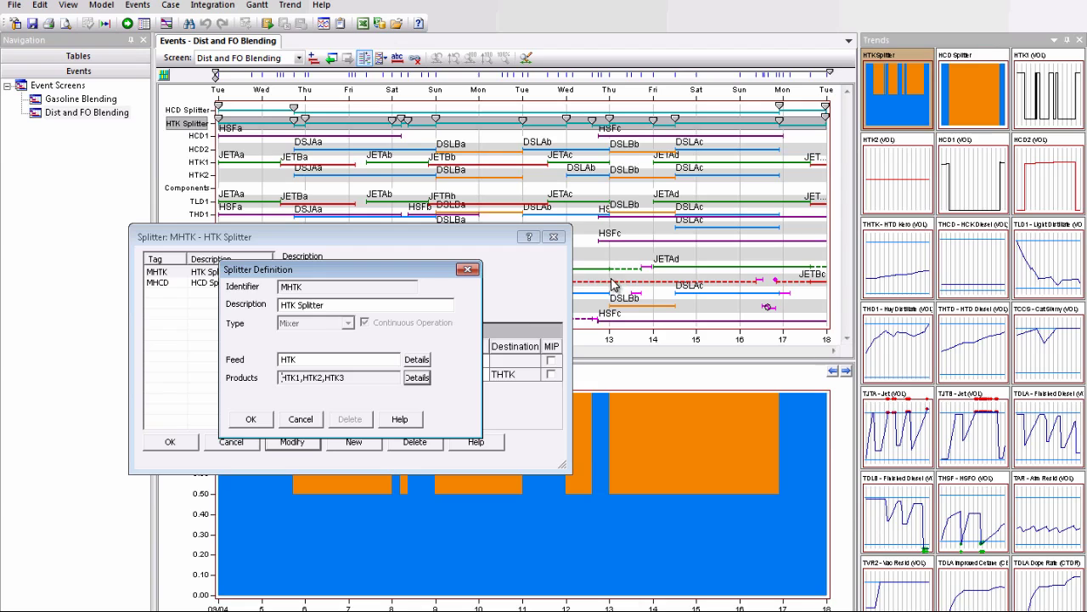
left_click(251, 419)
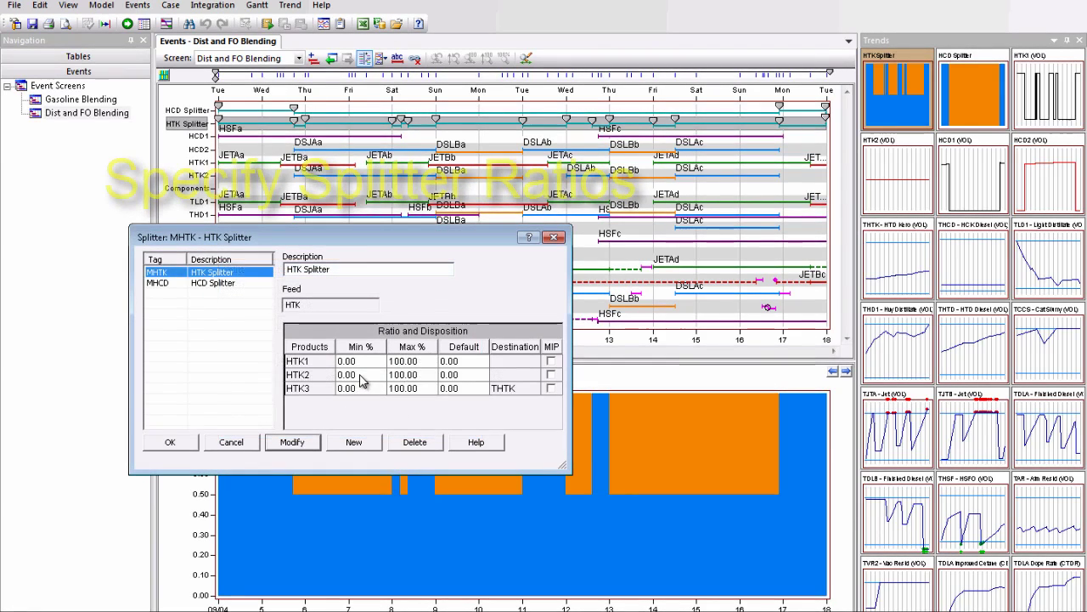
- Review HTK2's splitter minimum, maximum and default values (0–100%)
left_click(360, 375)
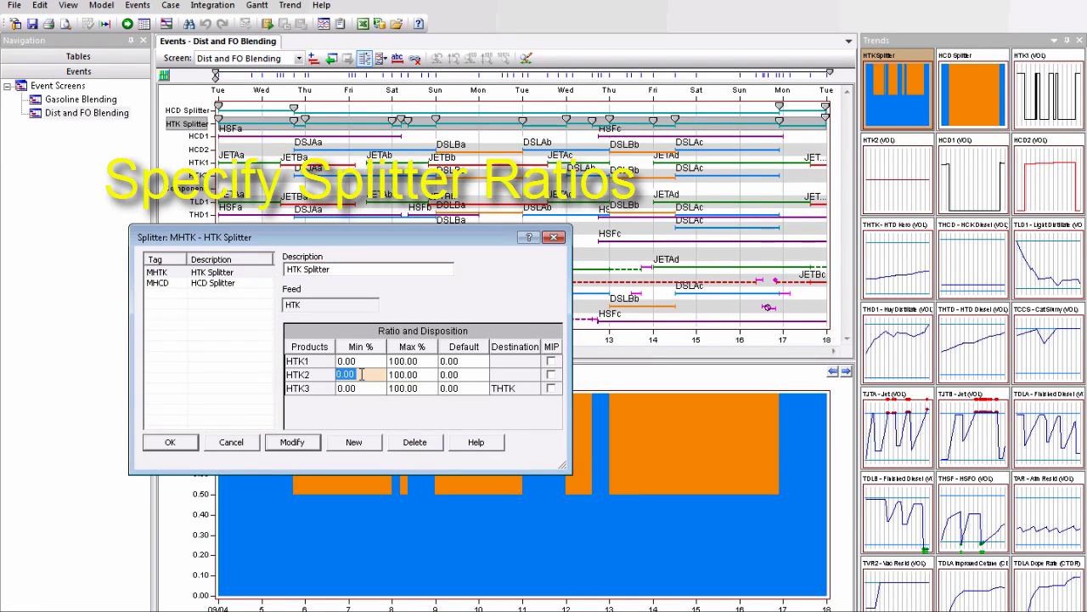
left_click(419, 376)
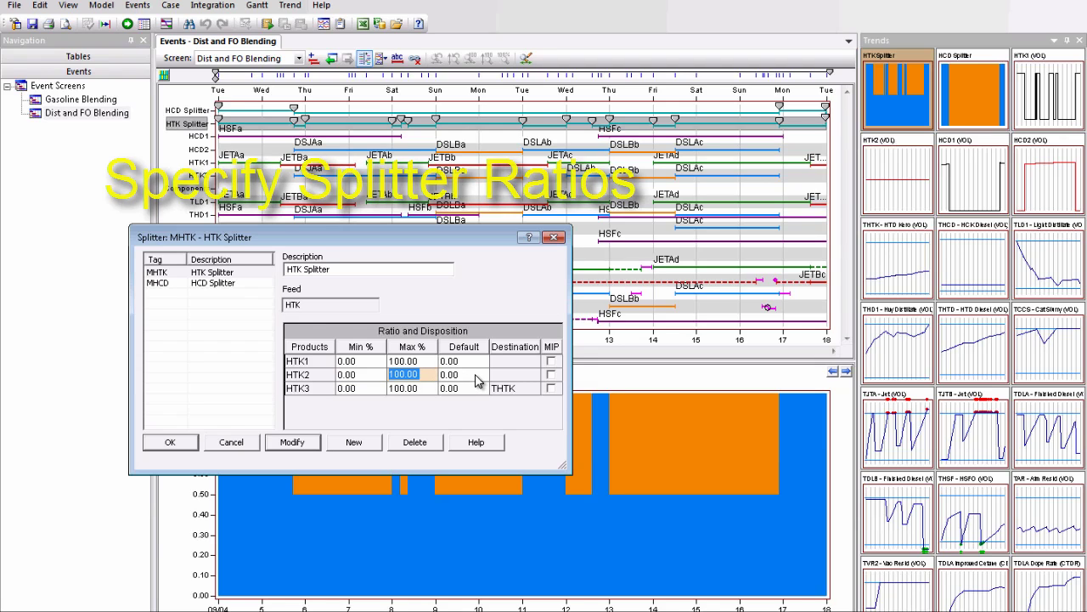
left_click(477, 375)
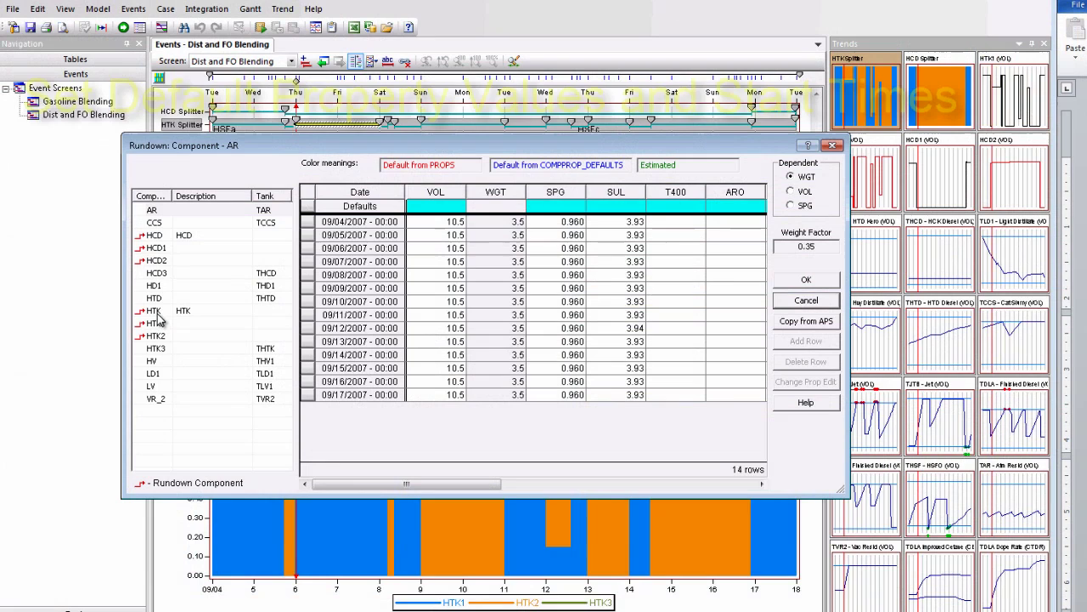
- Inspect HTK's 09/05/2007 rundown date, VOL and SPG values
left_click(157, 312)
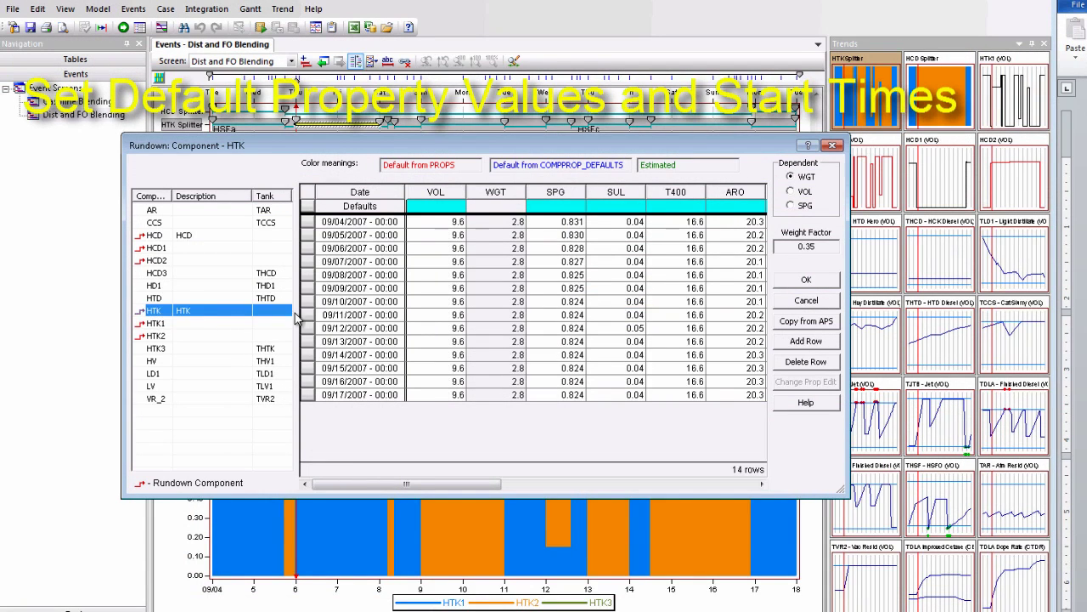
left_click(400, 241)
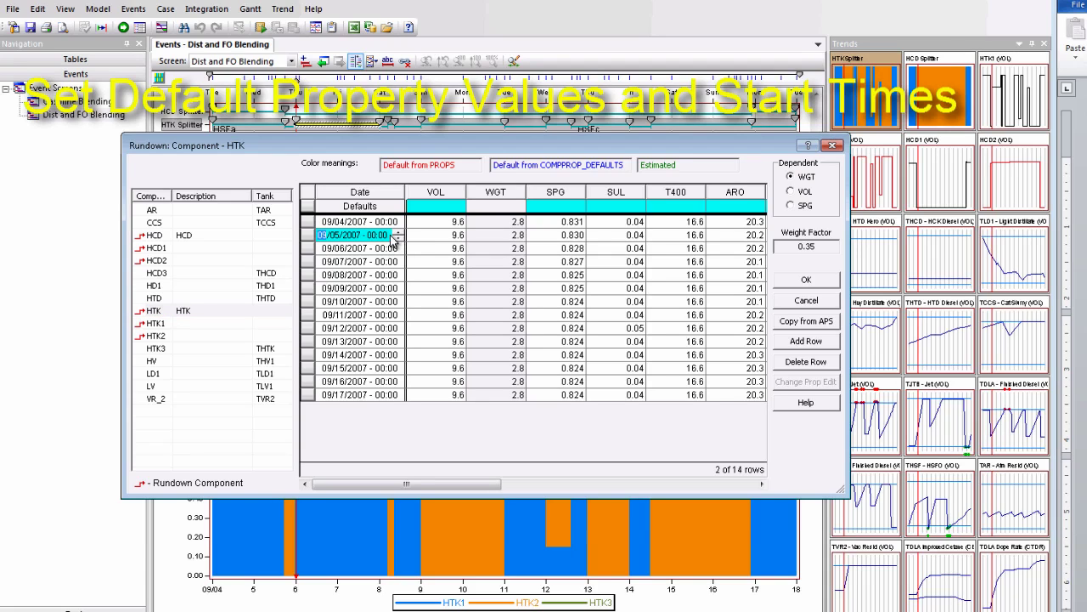
left_click(387, 237)
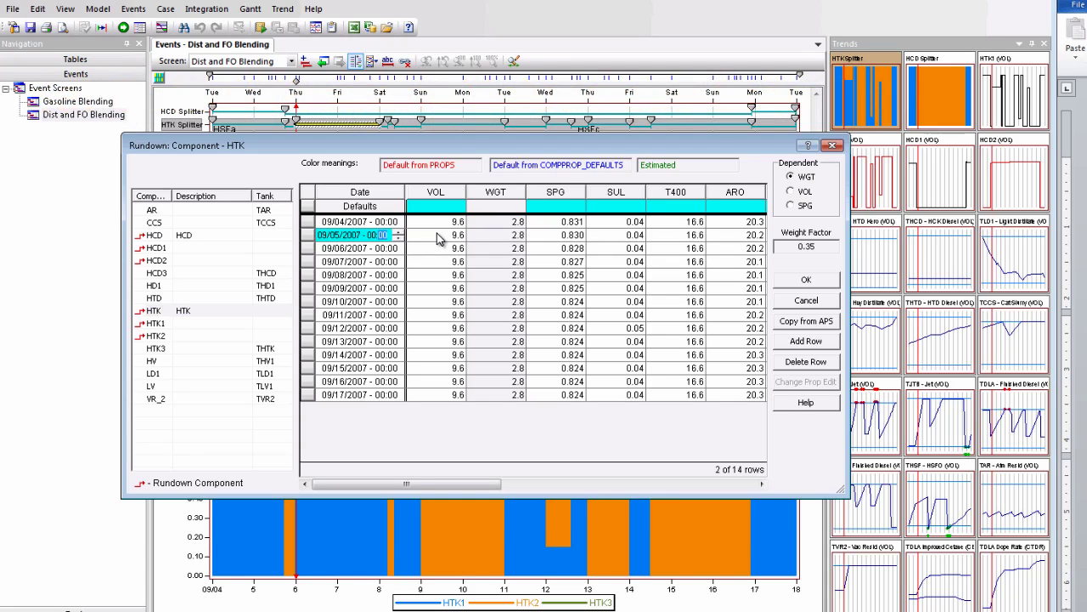
left_click(438, 237)
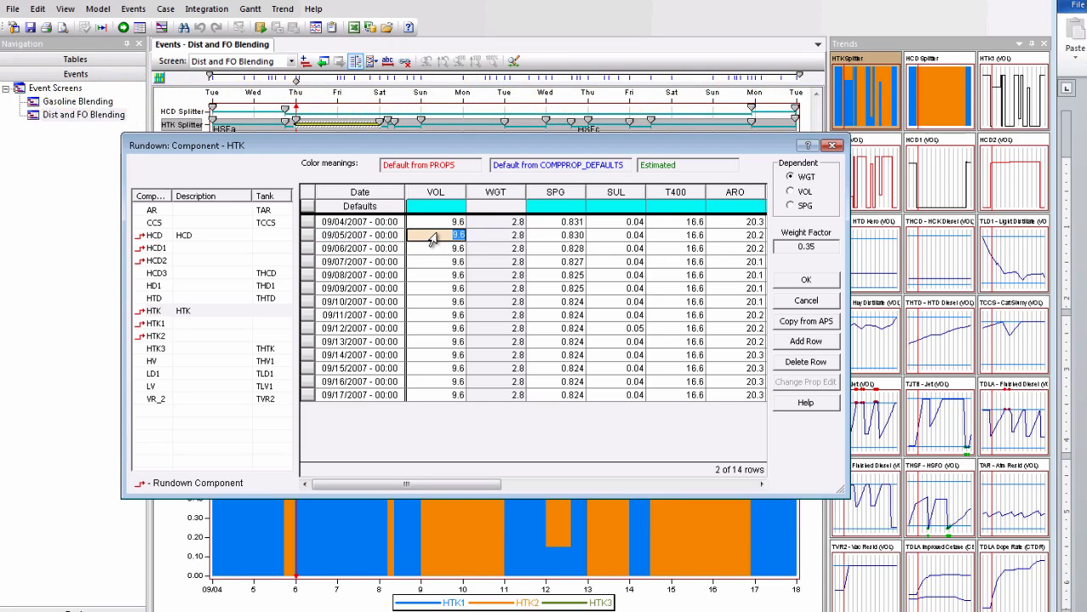
left_click(555, 240)
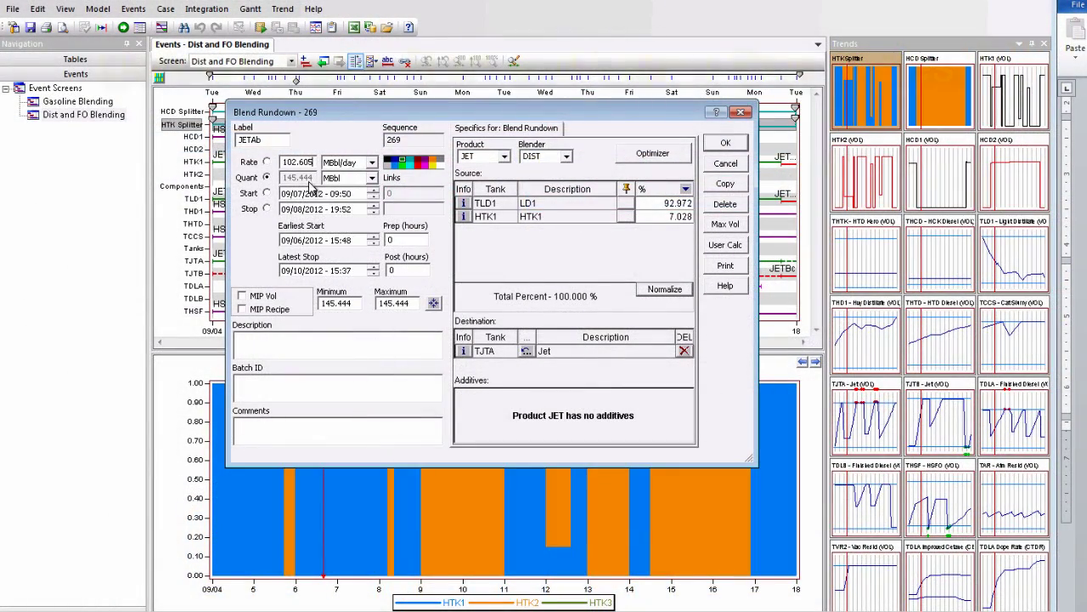
- Calculate the JETAb blend start, set earliest start minutes, and select prep hours
left_click(267, 194)
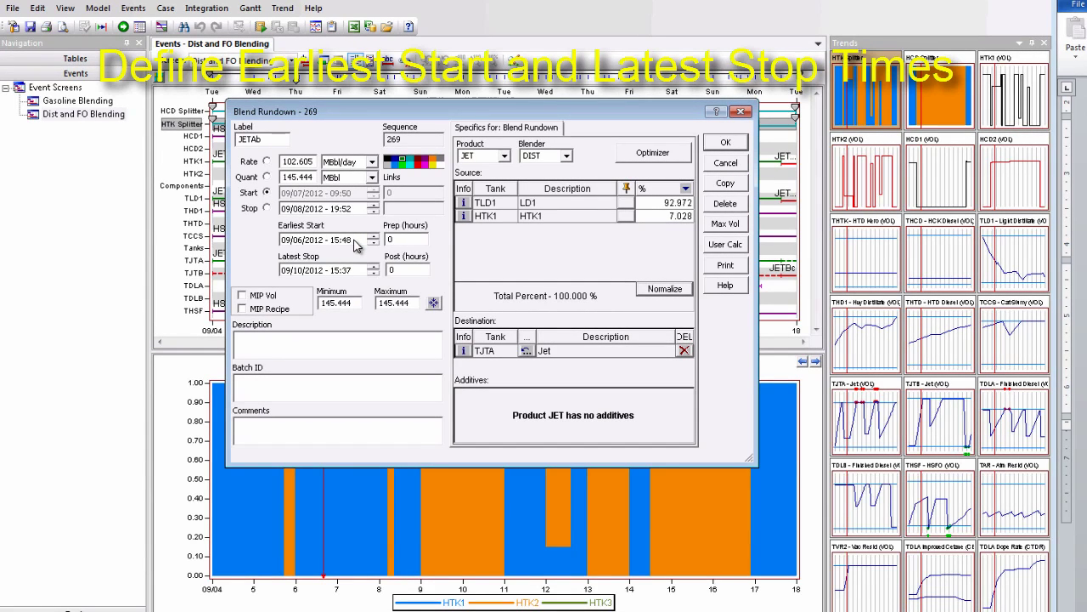
left_click(356, 243)
type("53")
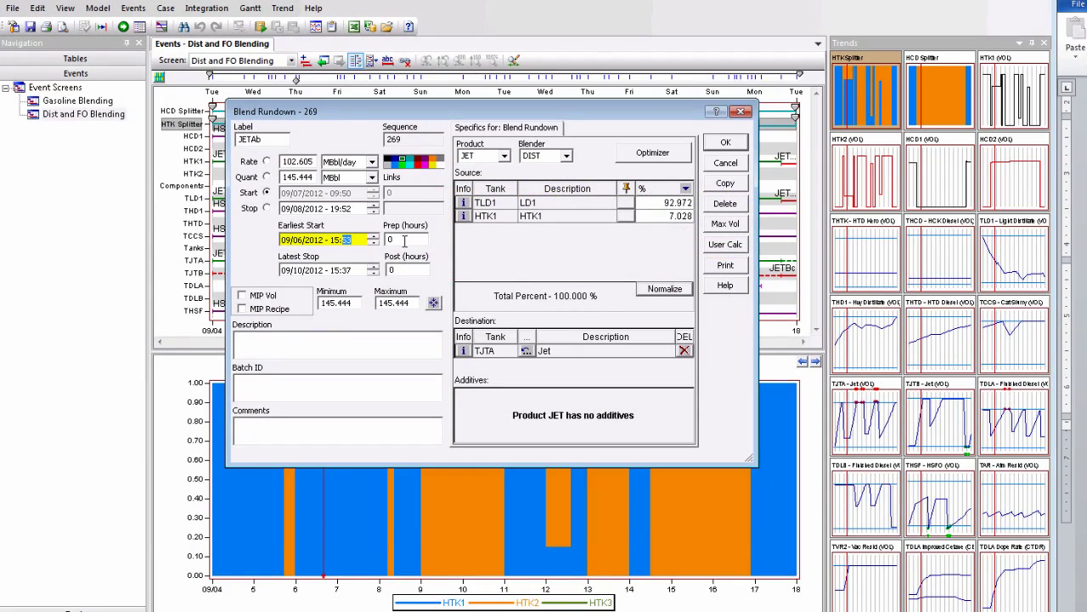
left_click_drag(404, 240, 380, 240)
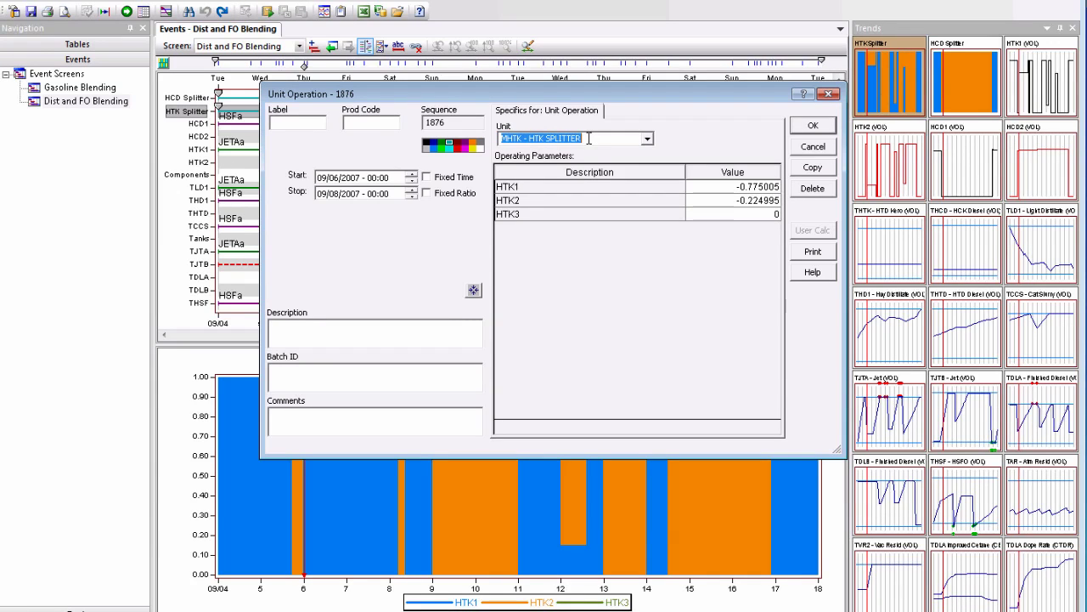
left_click(589, 138)
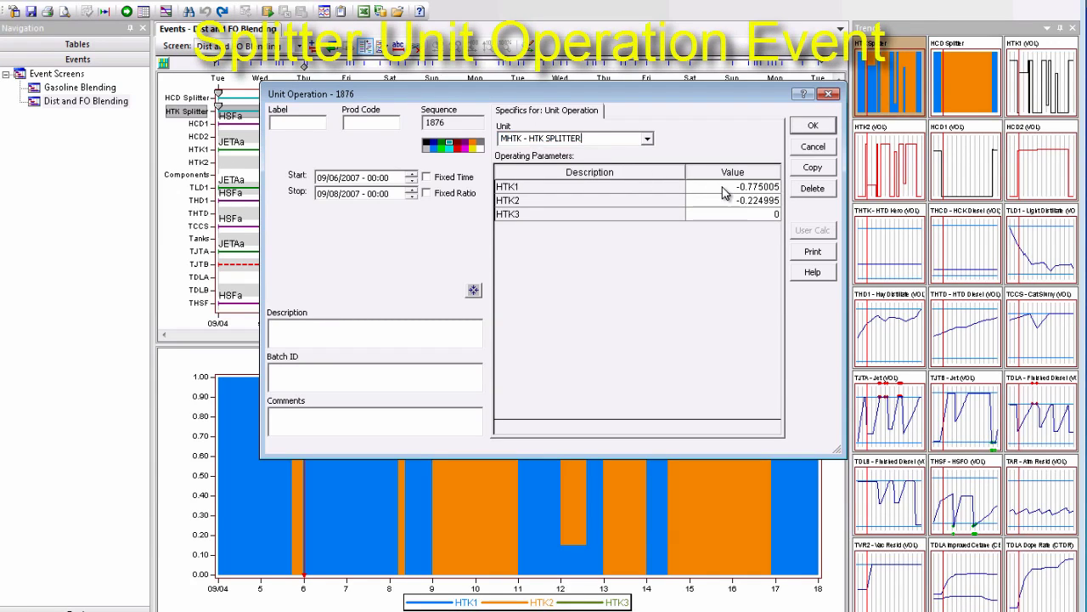
- Set the MHTK splitter event values to -0.90 for HTK1 and -0.10 for HTK2
left_click(758, 189)
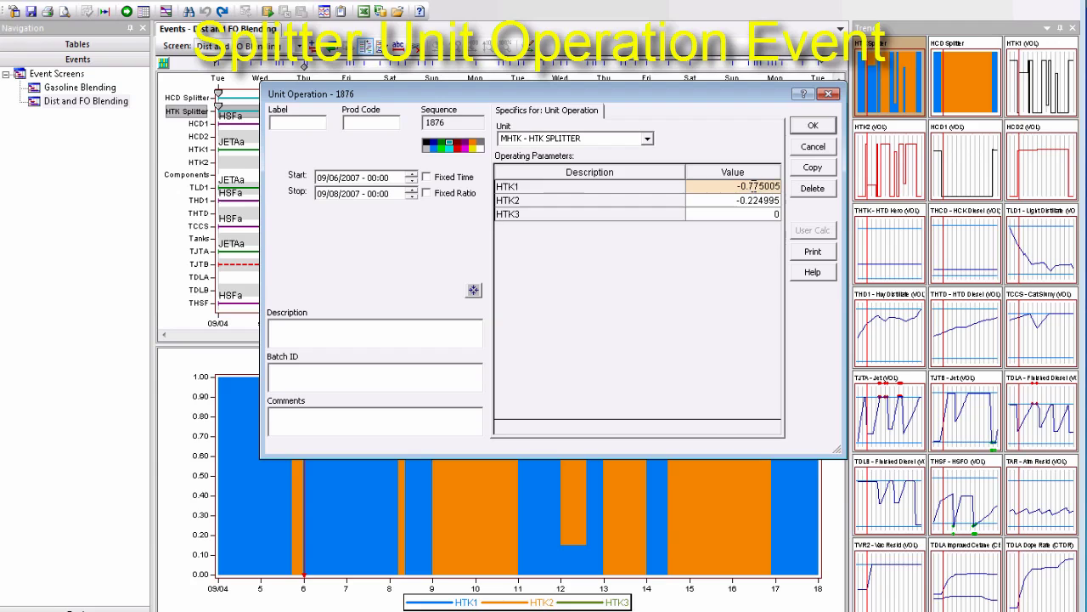
left_click_drag(750, 185, 787, 185)
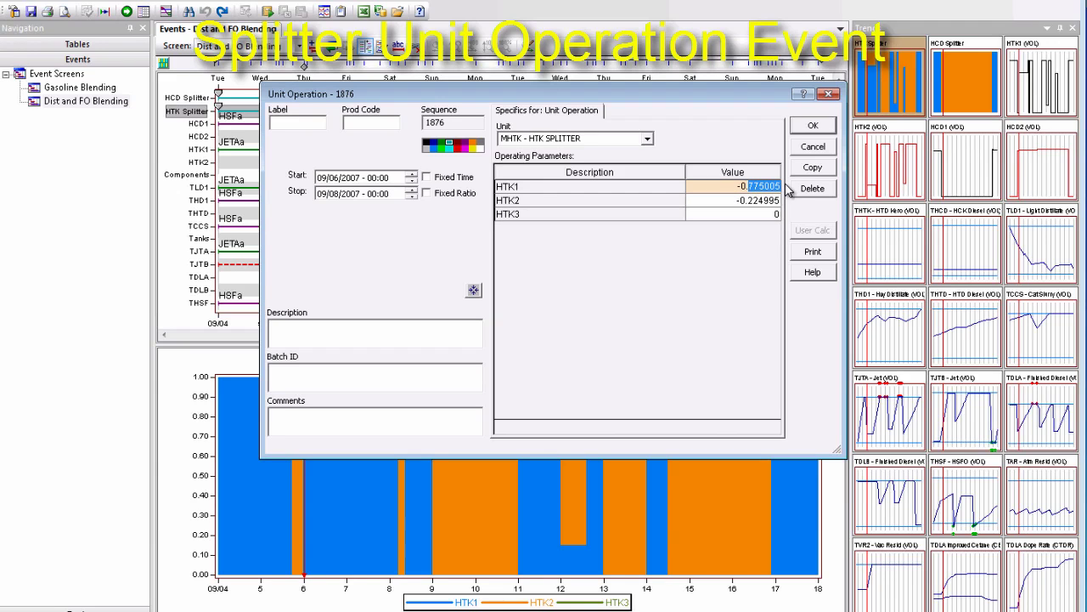
type("90")
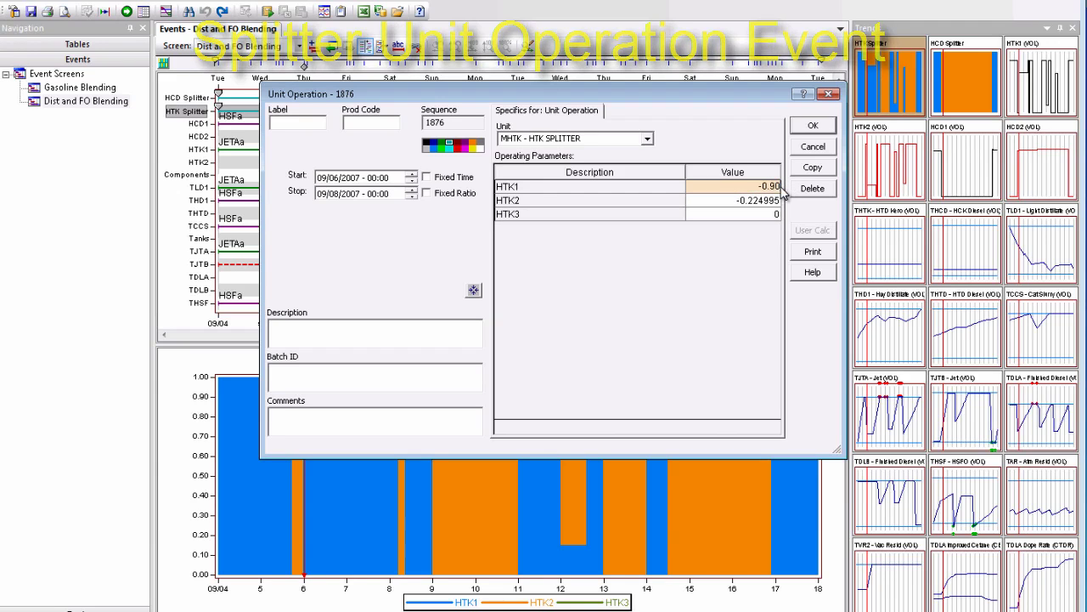
left_click(758, 201)
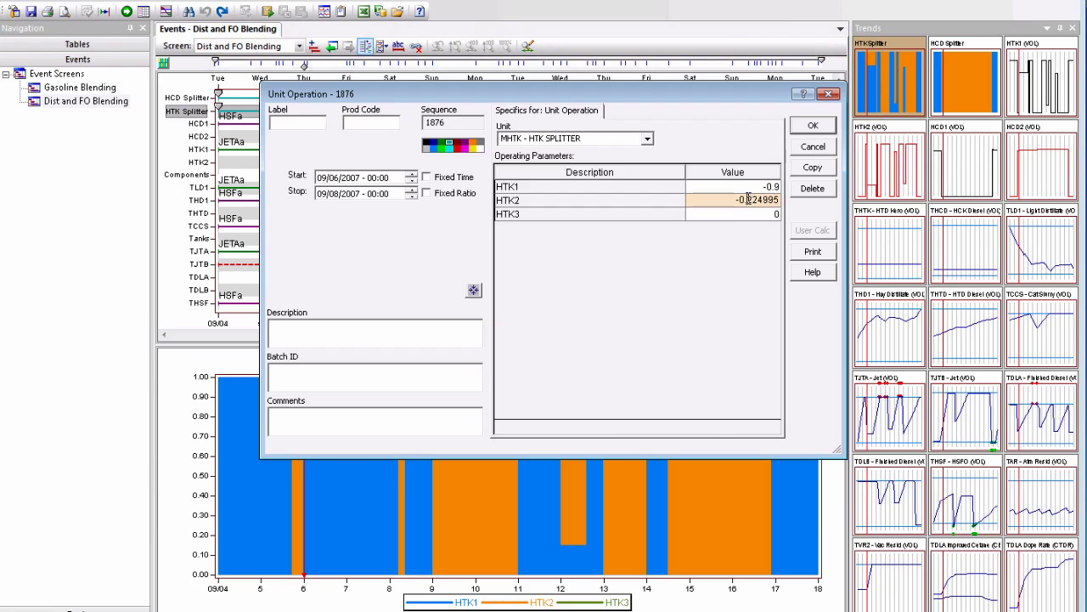
left_click_drag(747, 199, 765, 199)
type("10")
- Save the HTK Splitter unit operation event
left_click(808, 125)
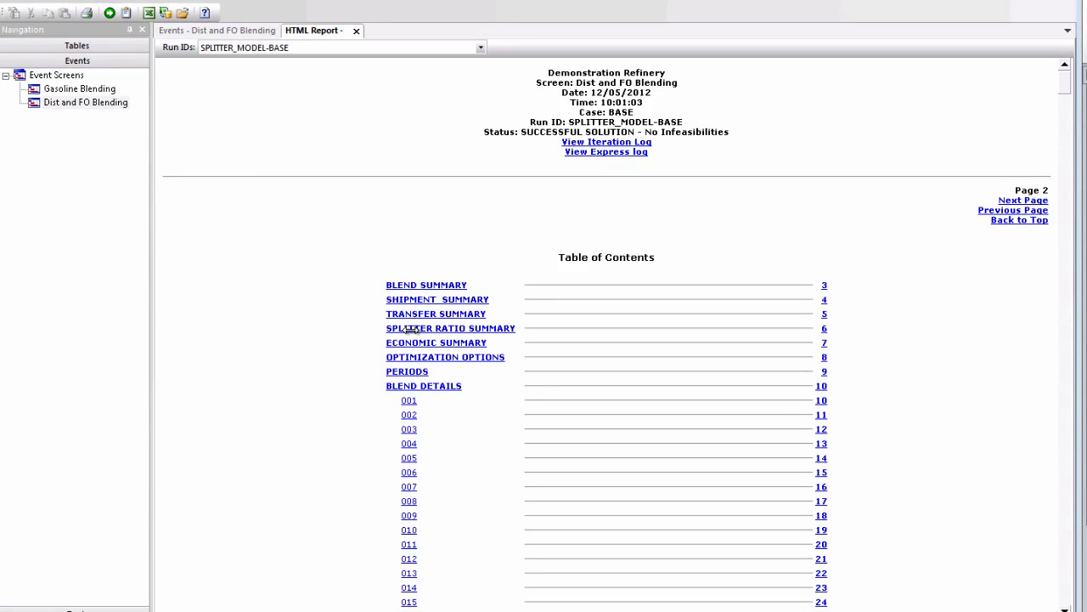
- Jump to the Splitter Ratio Summary section of the SPLITTER_MODEL-BASE report
left_click(411, 328)
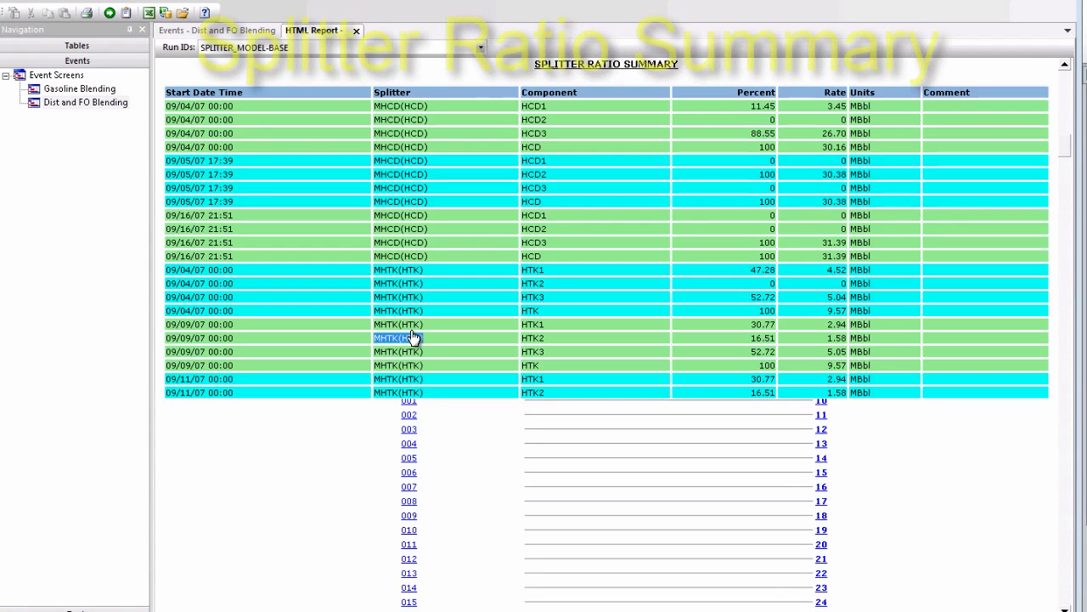